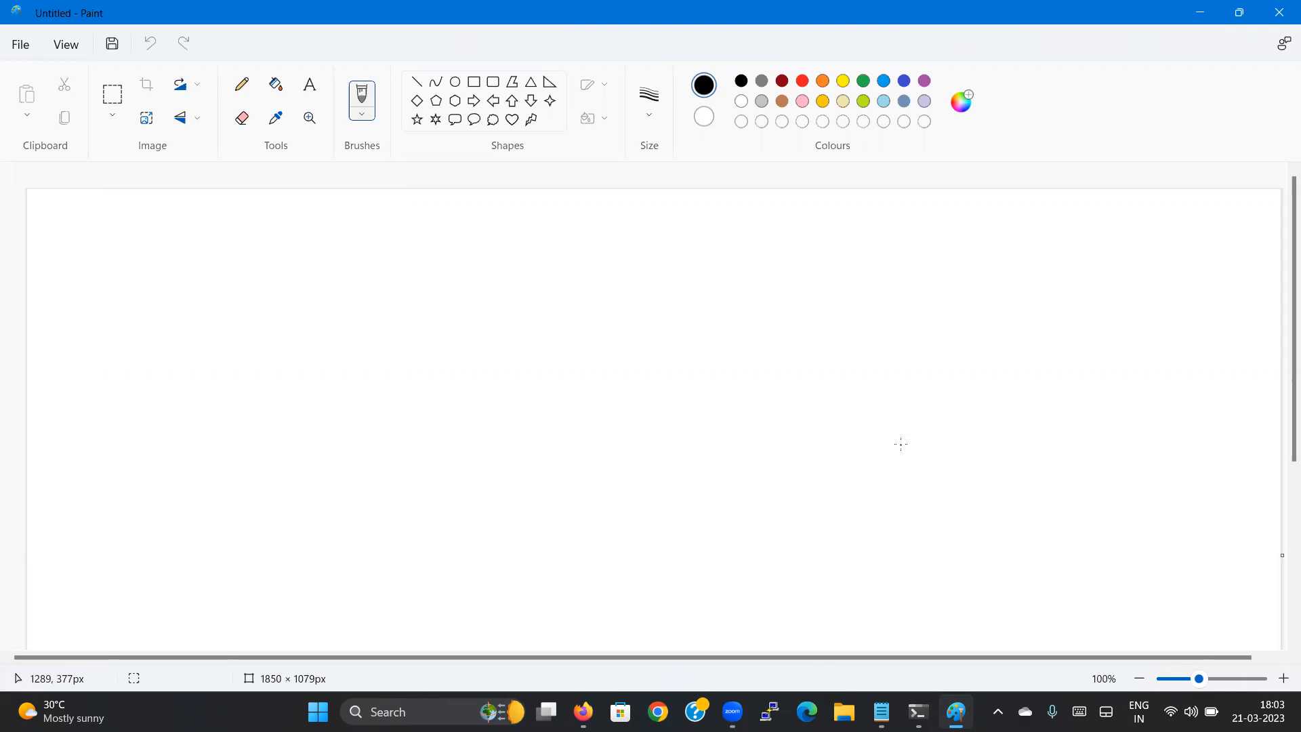
Step: Open Notepad and write three topic lines: "what is cloud", "types of cloud" and "services"
{"action": "key", "text": "super+r"}
{"action": "type", "text": "NOTEPAD"}
{"action": "key", "text": "Return"}
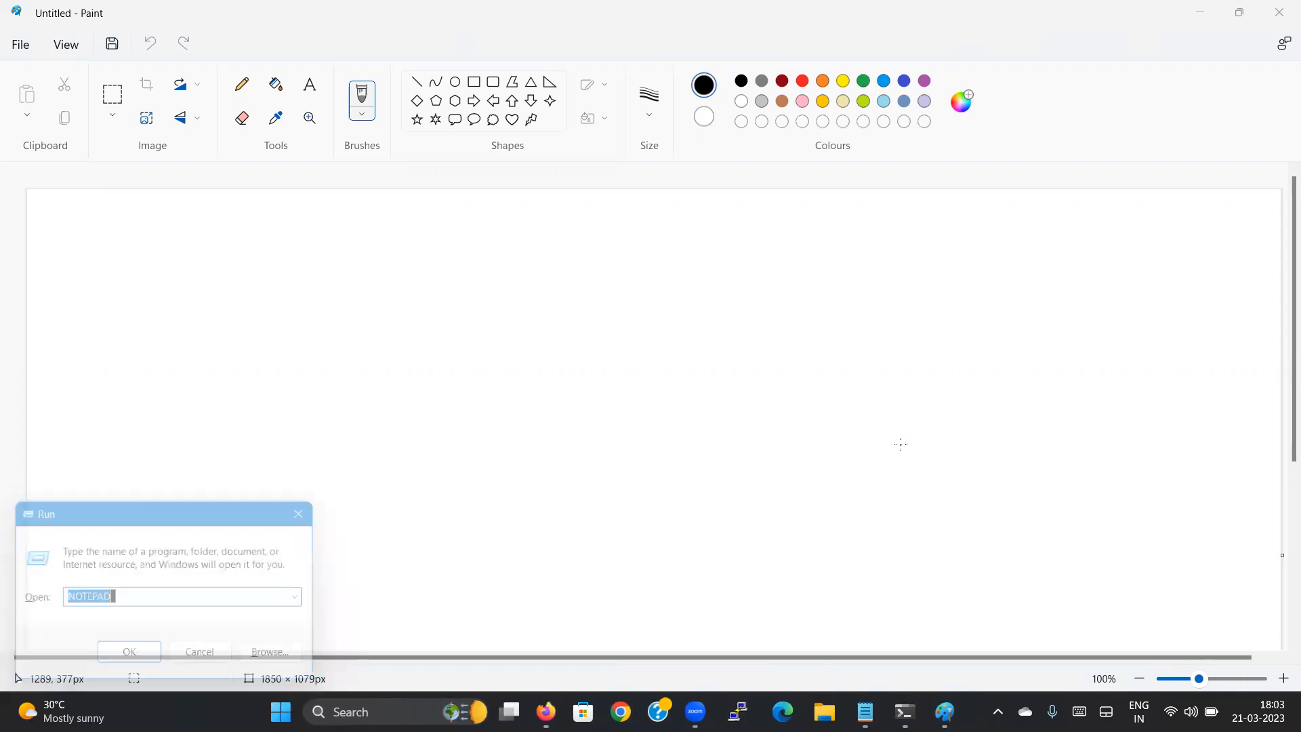
{"action": "type", "text": "what "}
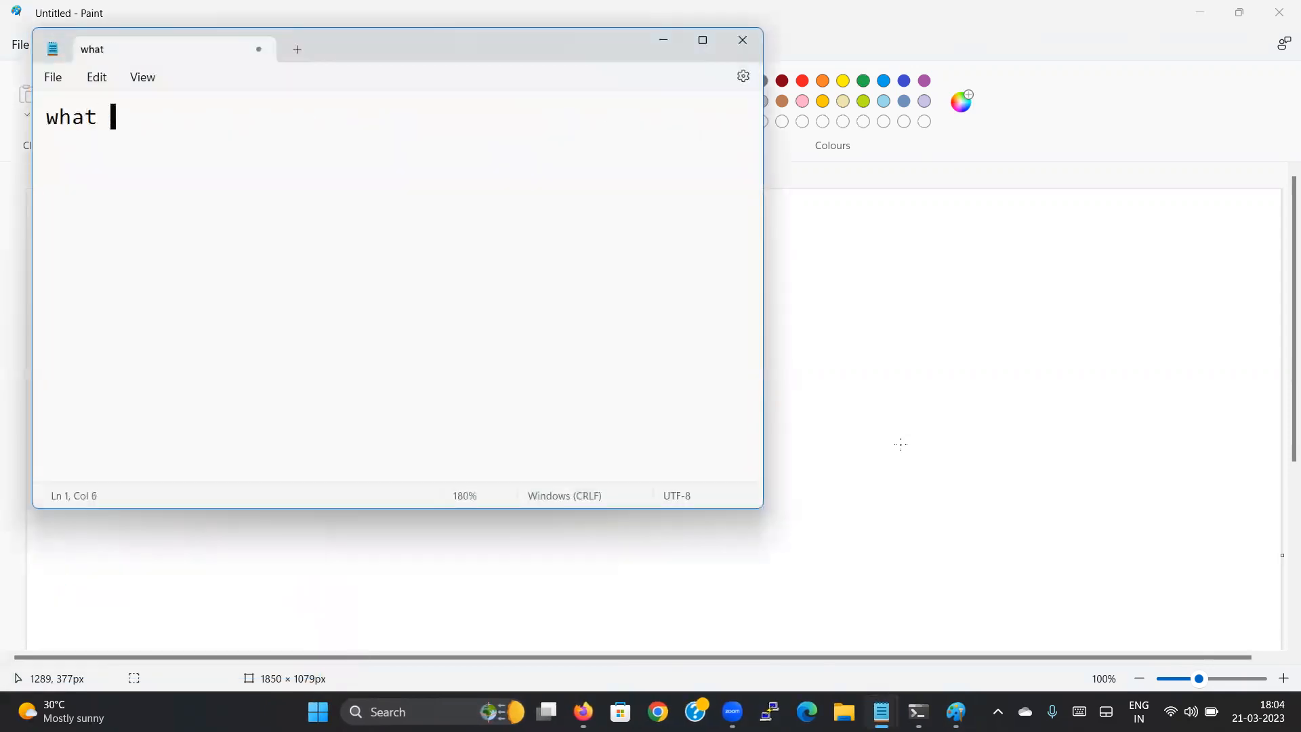
{"action": "type", "text": "is cloud"}
{"action": "key", "text": "Return"}
{"action": "type", "text": "types of cloud"}
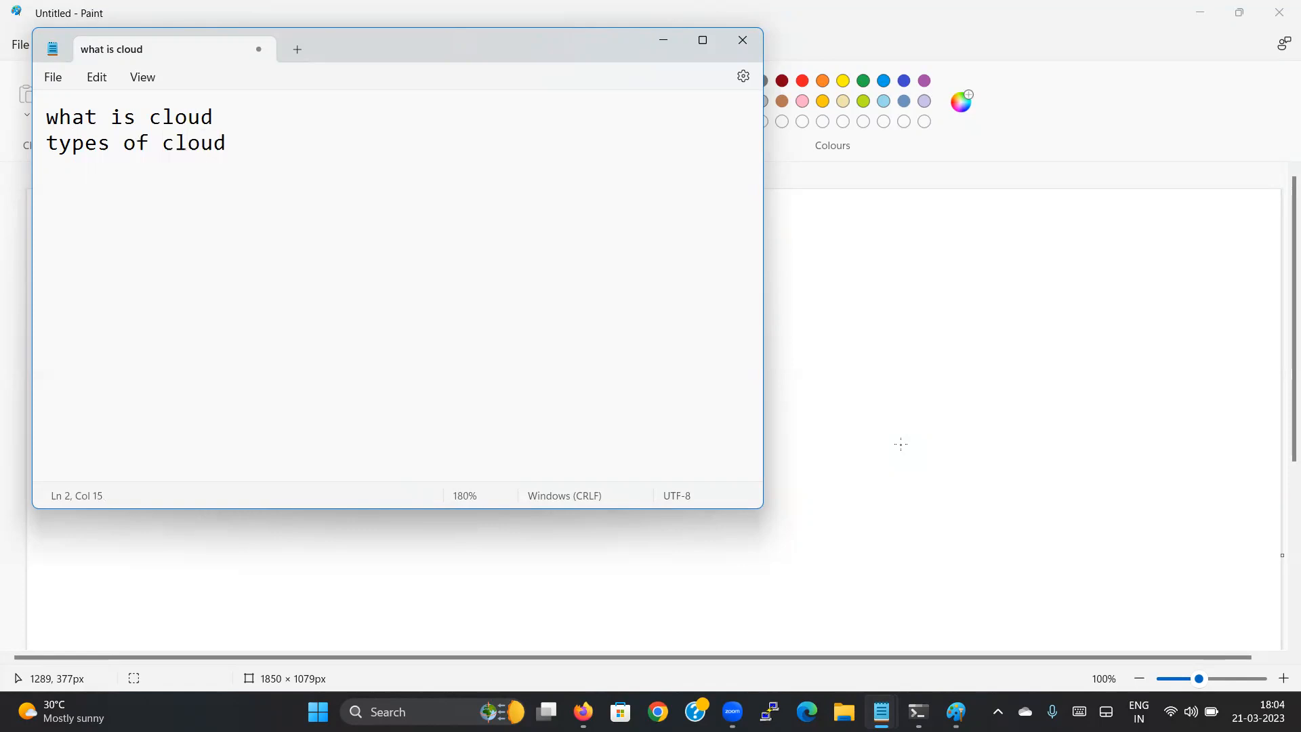
{"action": "key", "text": "Return"}
{"action": "type", "text": "services"}
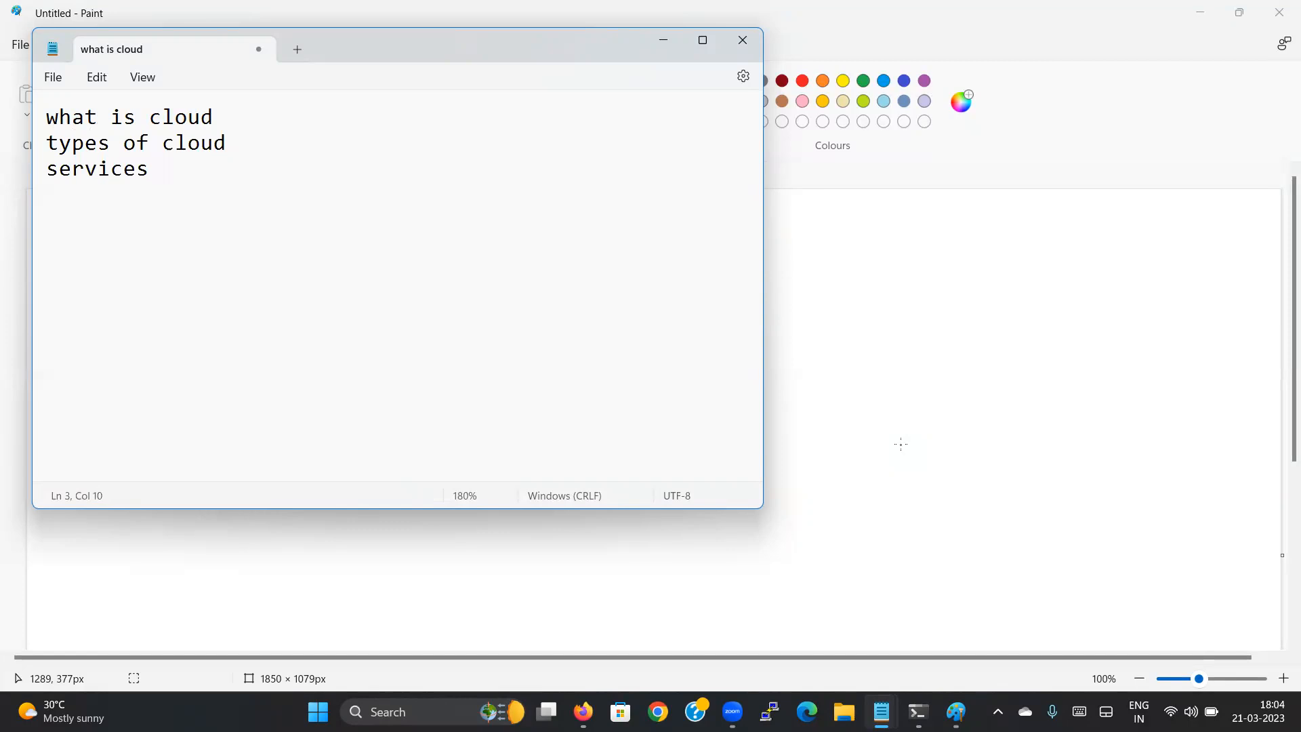
Step: Switch to Paint and draw a tall rectangle about 283 × 459 px near the canvas's left edge
{"action": "left_click", "coordinate": [901, 445]}
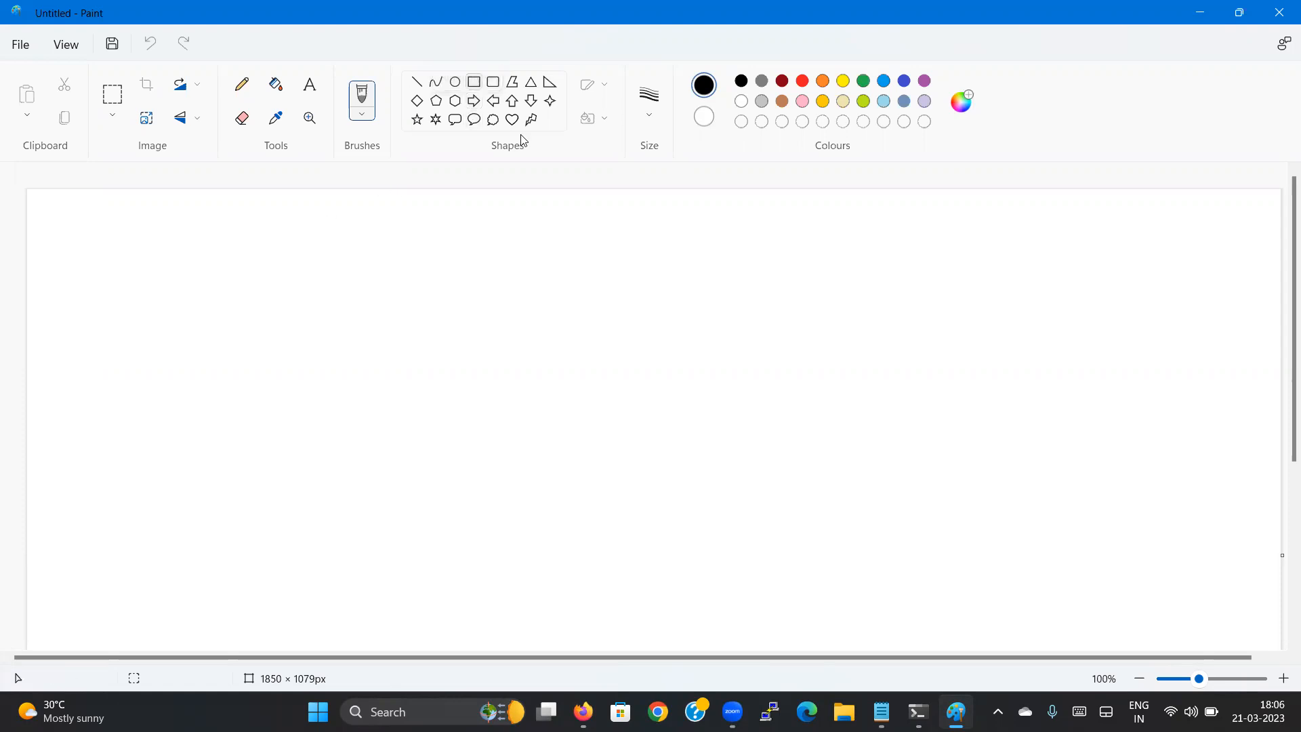
{"action": "left_click", "coordinate": [475, 83]}
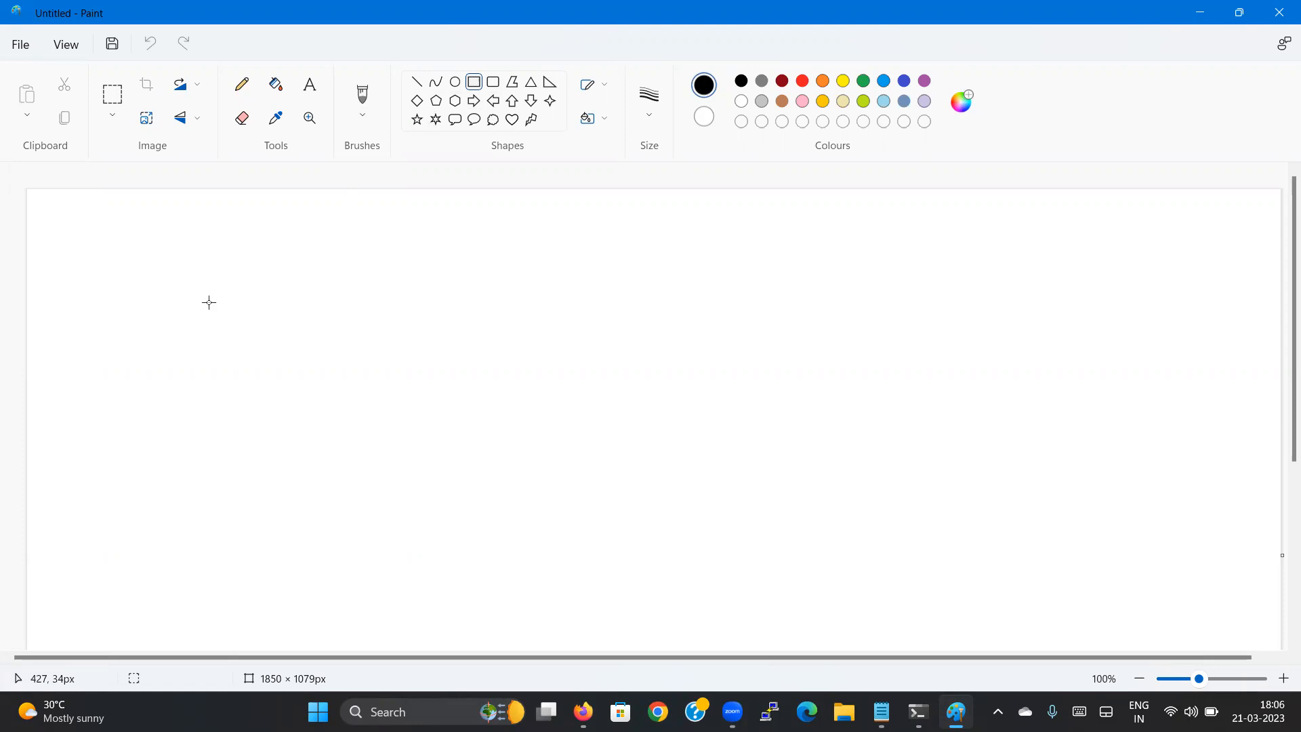
{"action": "left_click_drag", "start_coordinate": [103, 255], "coordinate": [295, 566]}
{"action": "left_click_drag", "start_coordinate": [228, 515], "coordinate": [206, 540]}
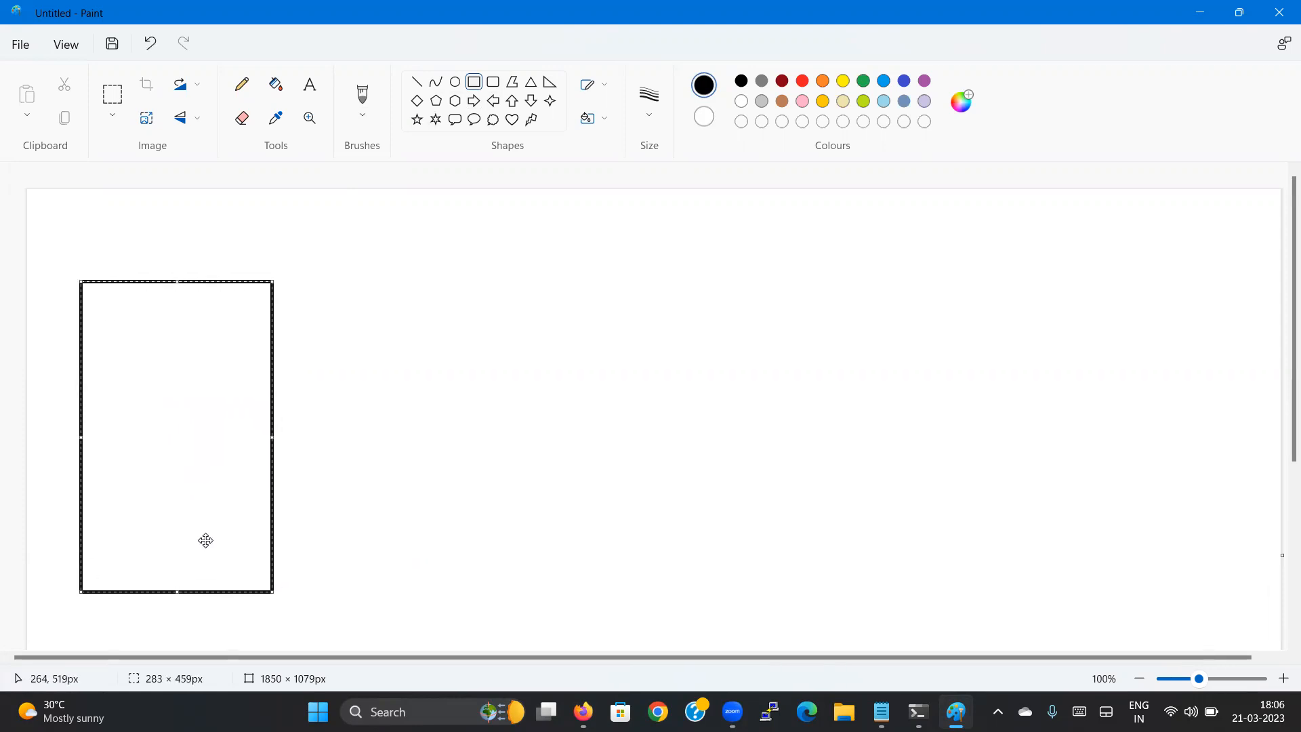
{"action": "left_click", "coordinate": [384, 352]}
Step: Add the text label "physical" just above the tall rectangle
{"action": "left_click", "coordinate": [310, 84]}
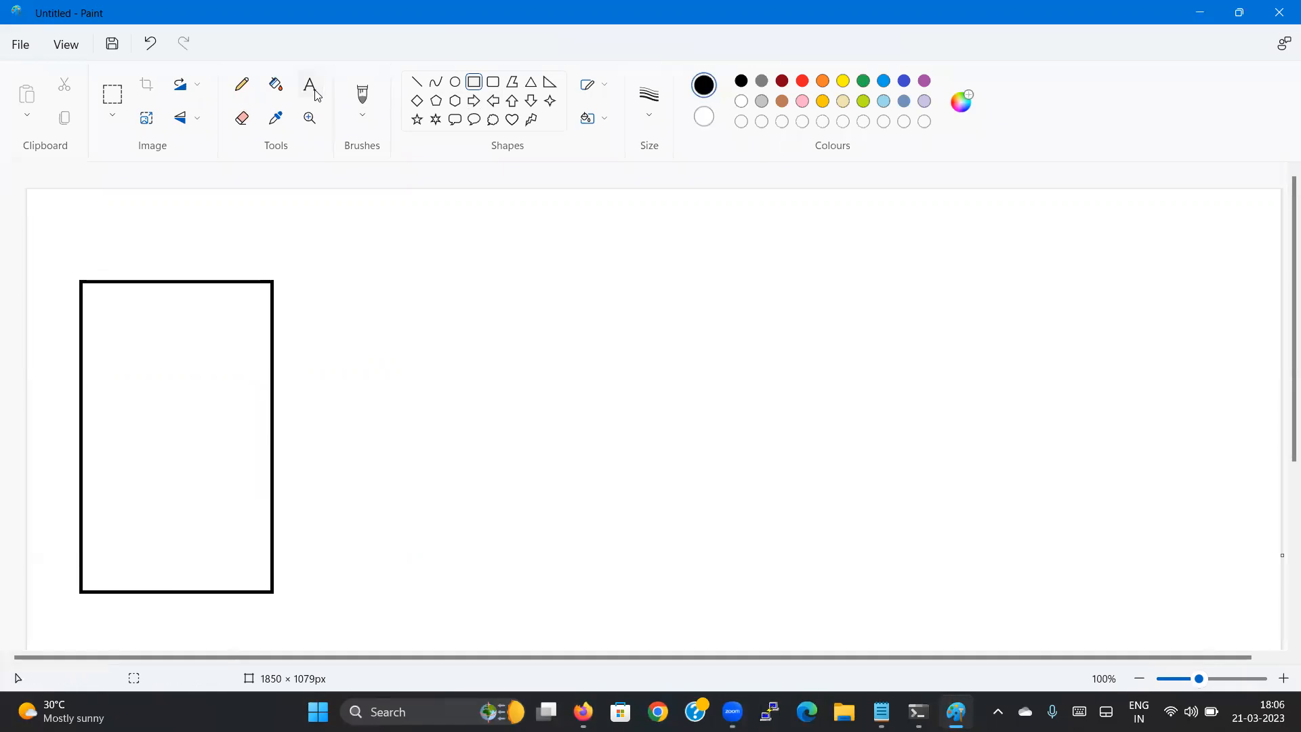
{"action": "left_click", "coordinate": [97, 270]}
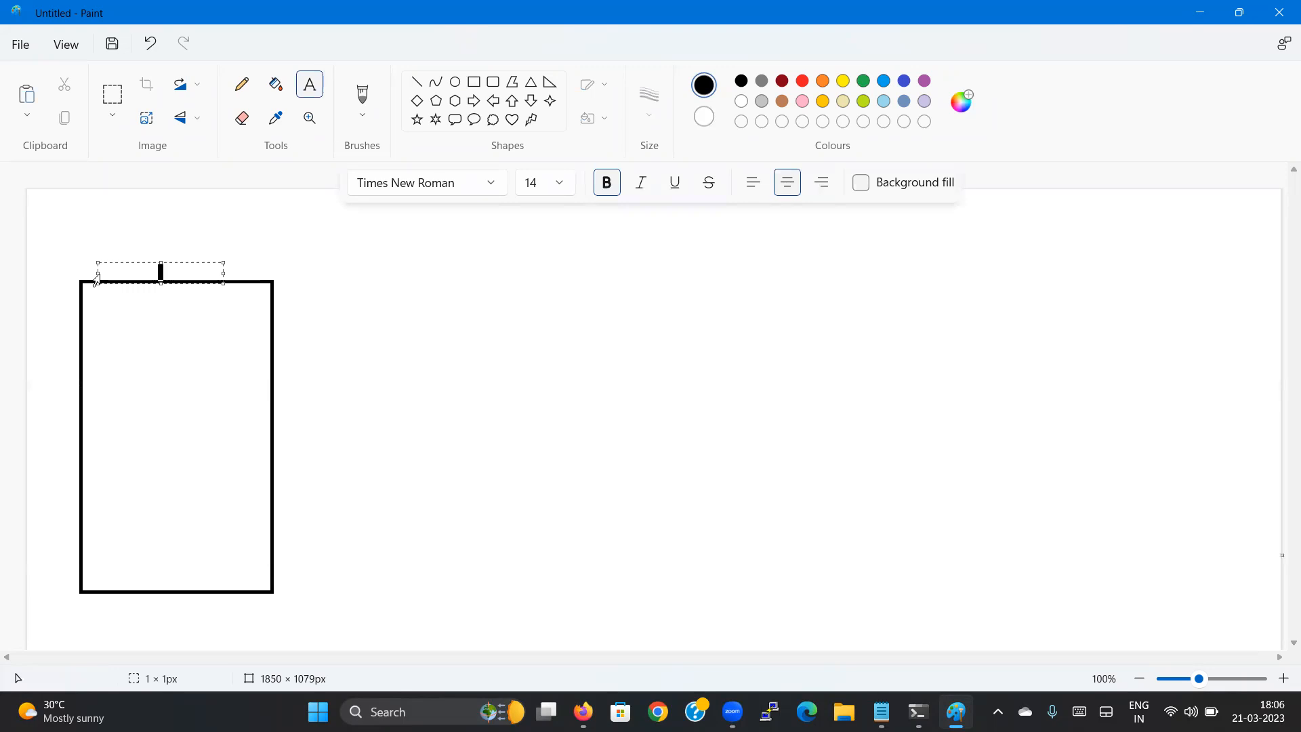
{"action": "type", "text": "0"}
{"action": "key", "text": "BackSpace"}
{"action": "type", "text": "physical"}
{"action": "left_click", "coordinate": [160, 441]}
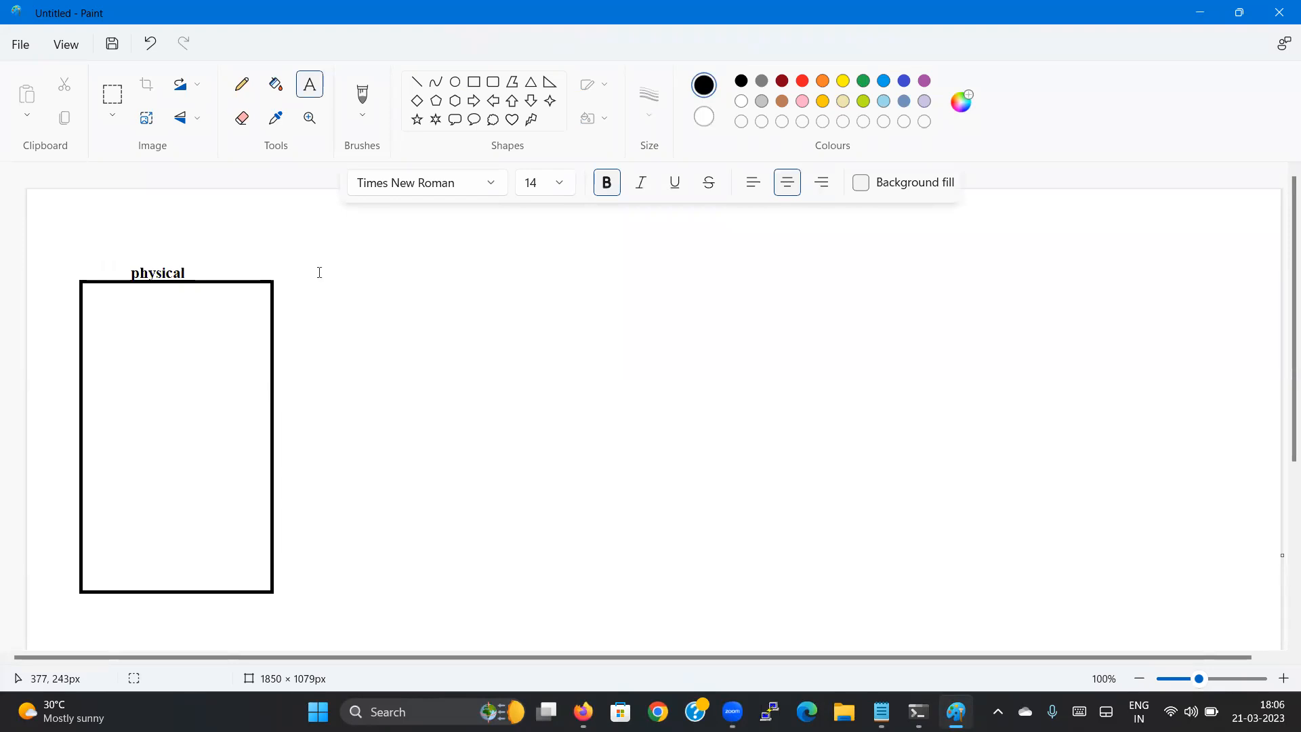
Step: Draw a smaller rectangle about 201 × 146 px inside the upper part of the tall rectangle
{"action": "left_click", "coordinate": [475, 82]}
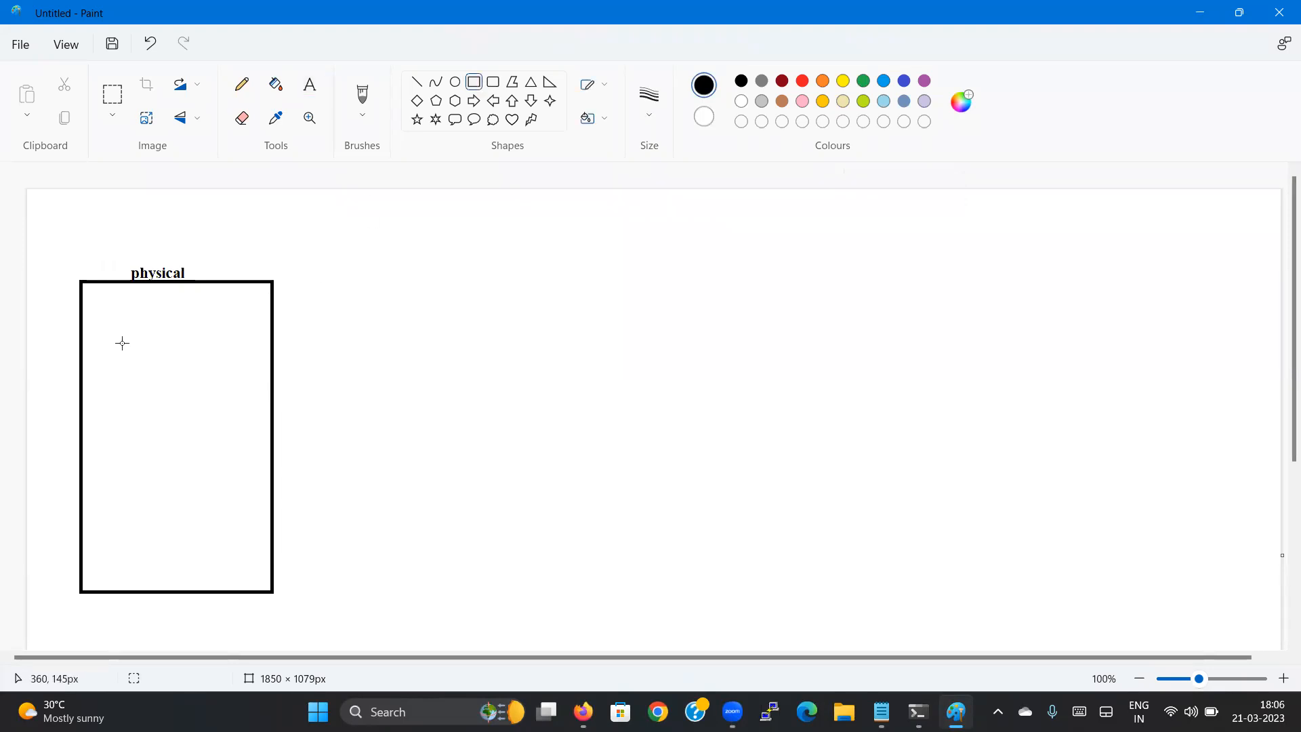
{"action": "left_click_drag", "start_coordinate": [108, 322], "coordinate": [243, 421]}
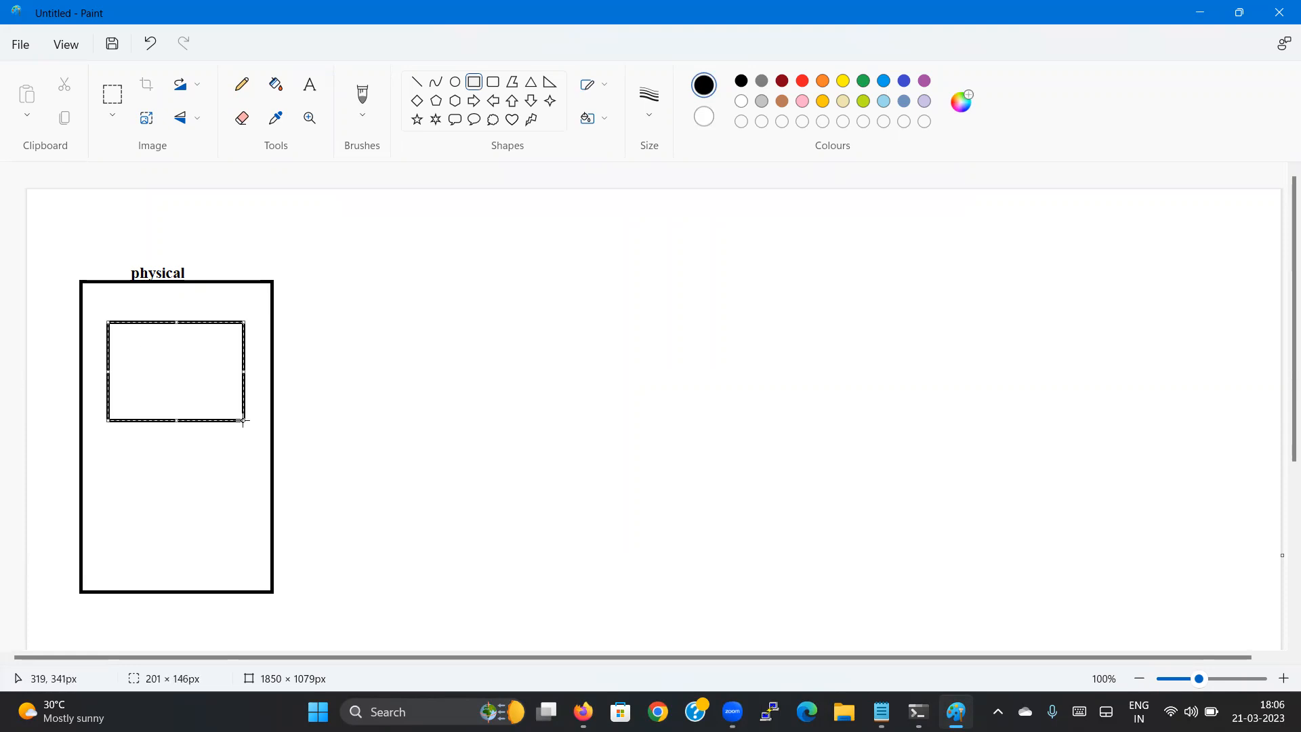
{"action": "mouse_move", "coordinate": [197, 380]}
{"action": "left_mouse_down"}
{"action": "mouse_move", "coordinate": [195, 392]}
{"action": "mouse_move", "coordinate": [194, 381]}
{"action": "left_mouse_up"}
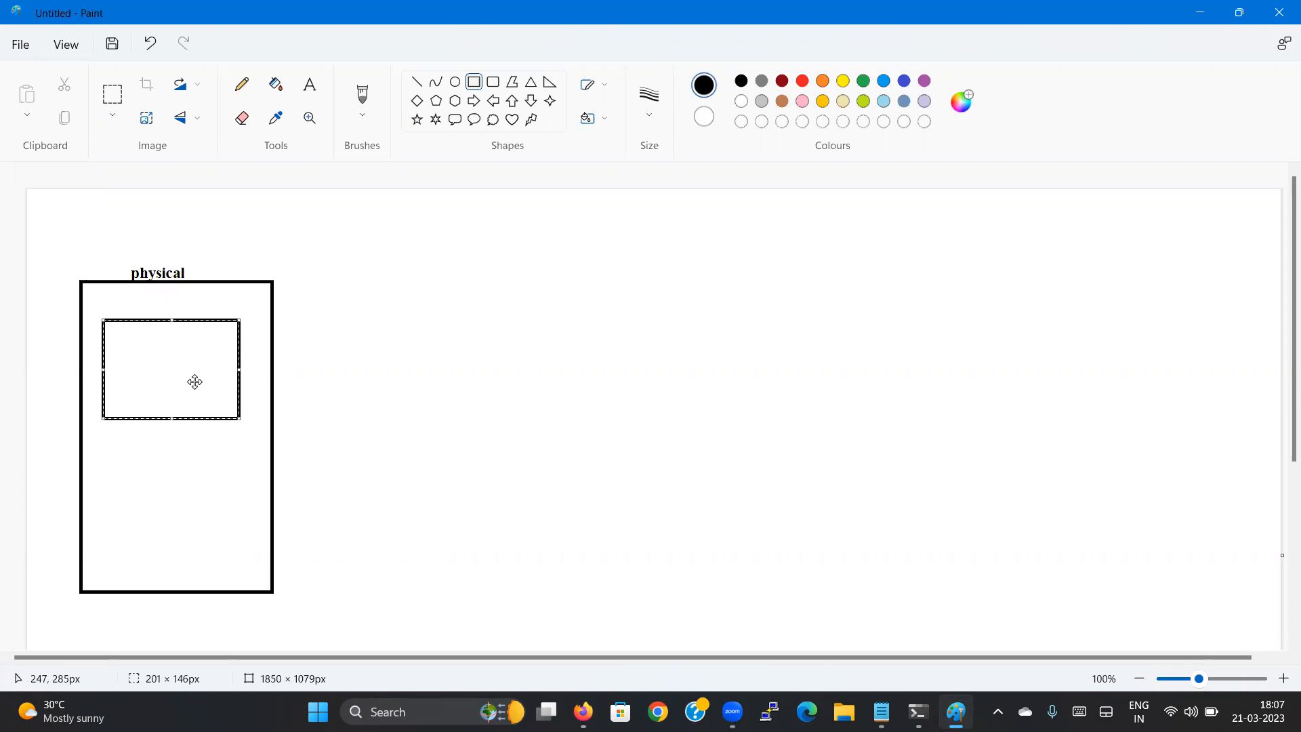
{"action": "left_click", "coordinate": [351, 488]}
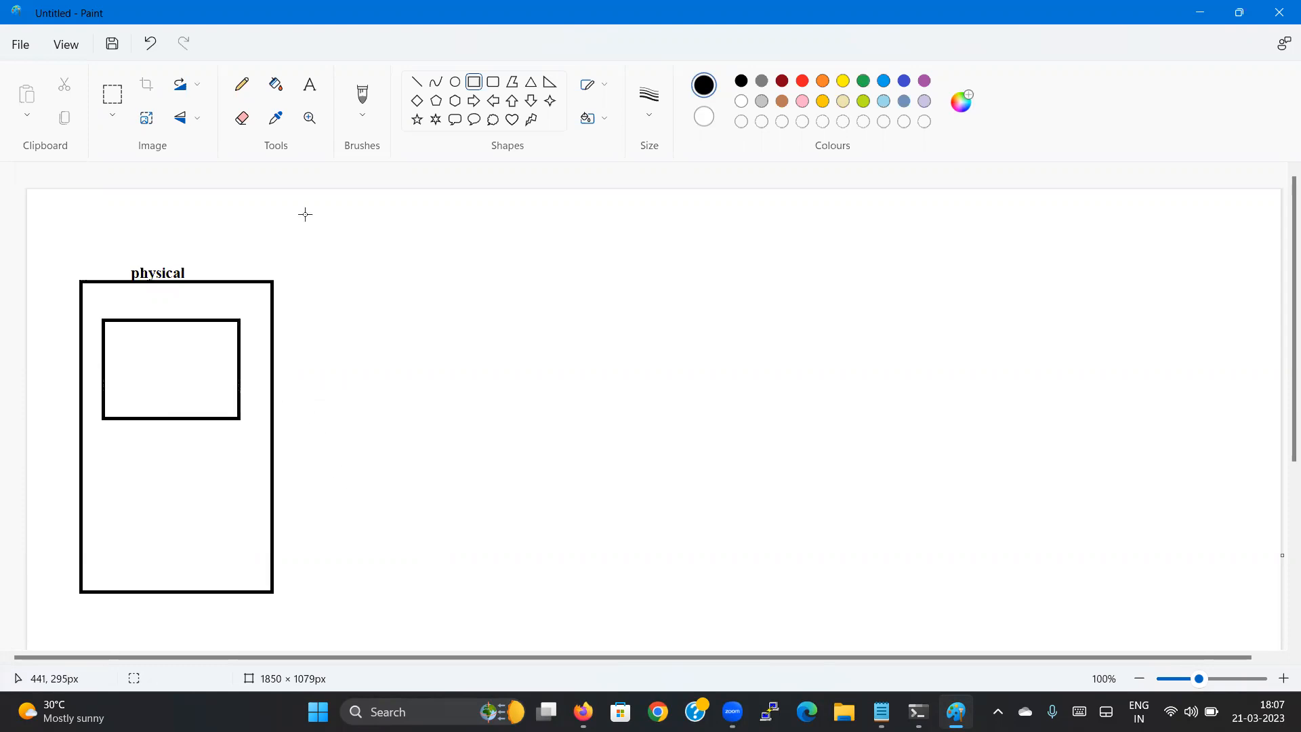
Step: Draw a horizontal line about 723 px long from the tall rectangle's right side, ending in a rectangle about 169 × 141 px
{"action": "left_click", "coordinate": [417, 89]}
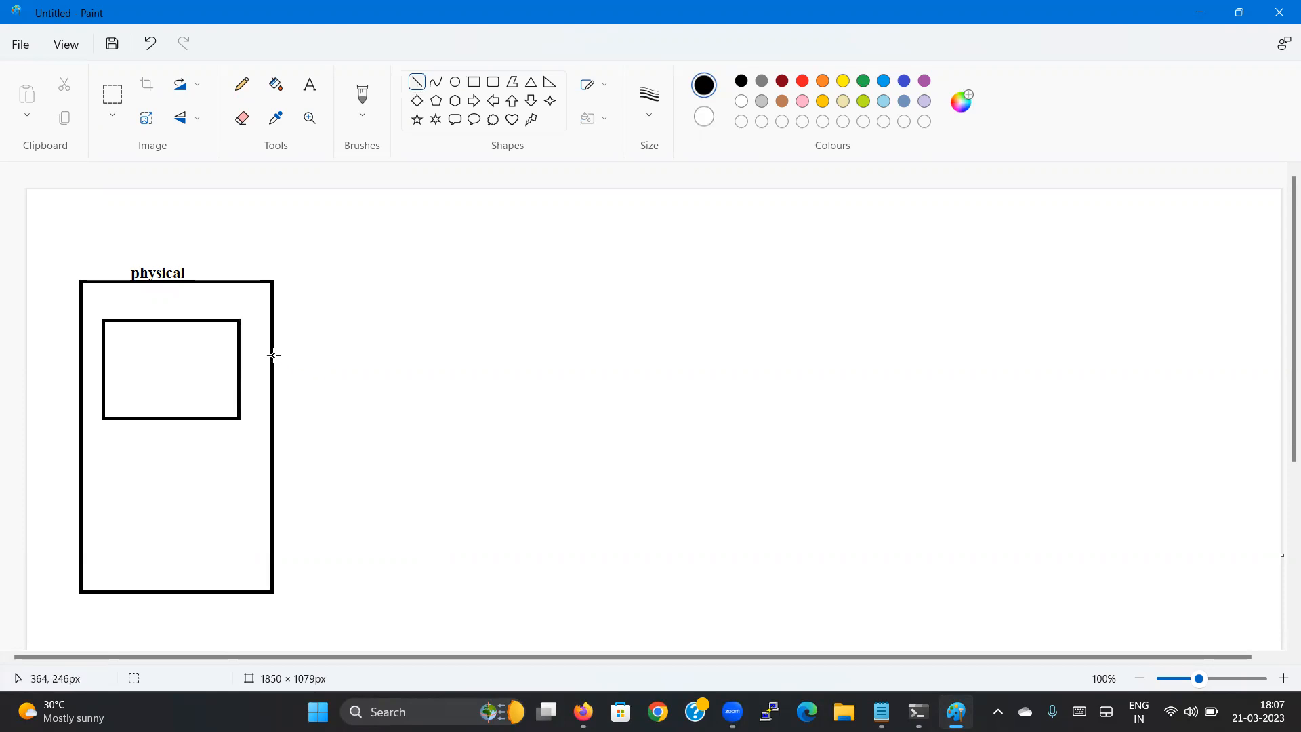
{"action": "left_click_drag", "start_coordinate": [272, 356], "coordinate": [764, 357]}
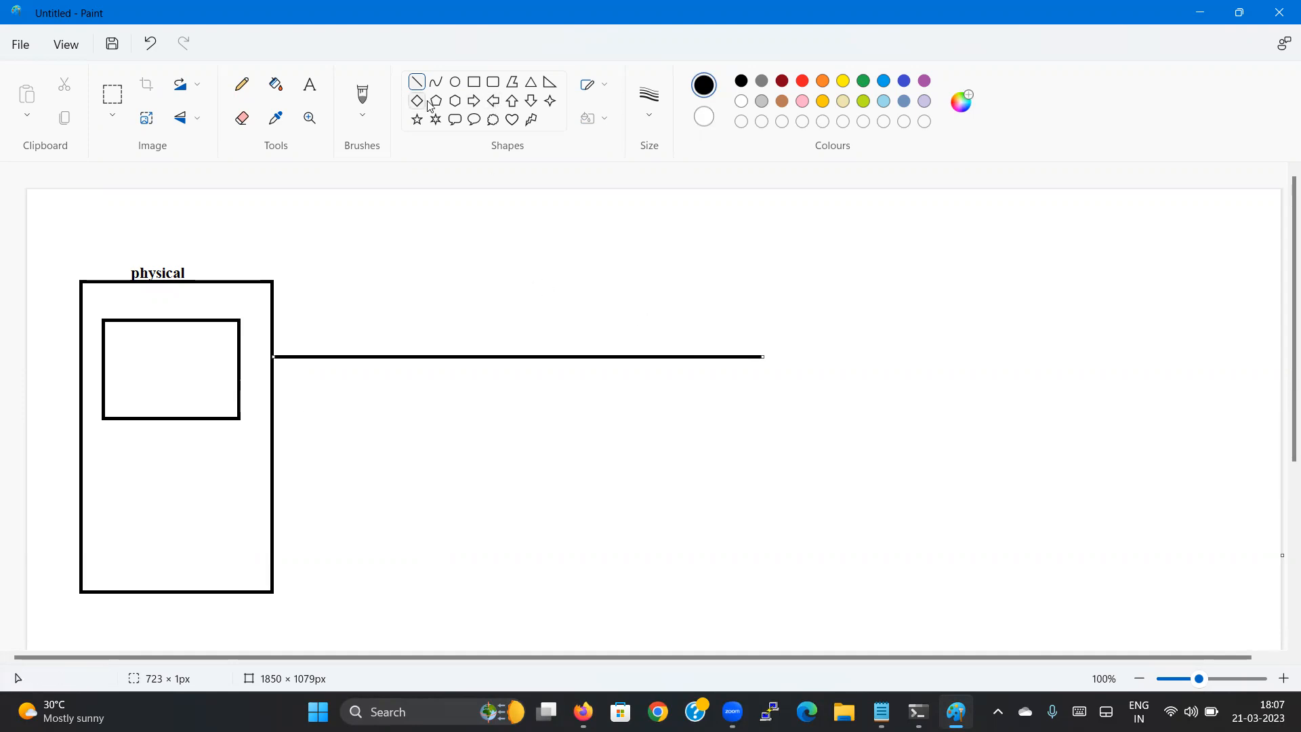
{"action": "left_click", "coordinate": [474, 81]}
{"action": "mouse_move", "coordinate": [767, 324]}
{"action": "left_mouse_down"}
{"action": "mouse_move", "coordinate": [863, 418]}
{"action": "mouse_move", "coordinate": [882, 419]}
{"action": "left_mouse_up"}
{"action": "left_click_drag", "start_coordinate": [792, 377], "coordinate": [791, 369]}
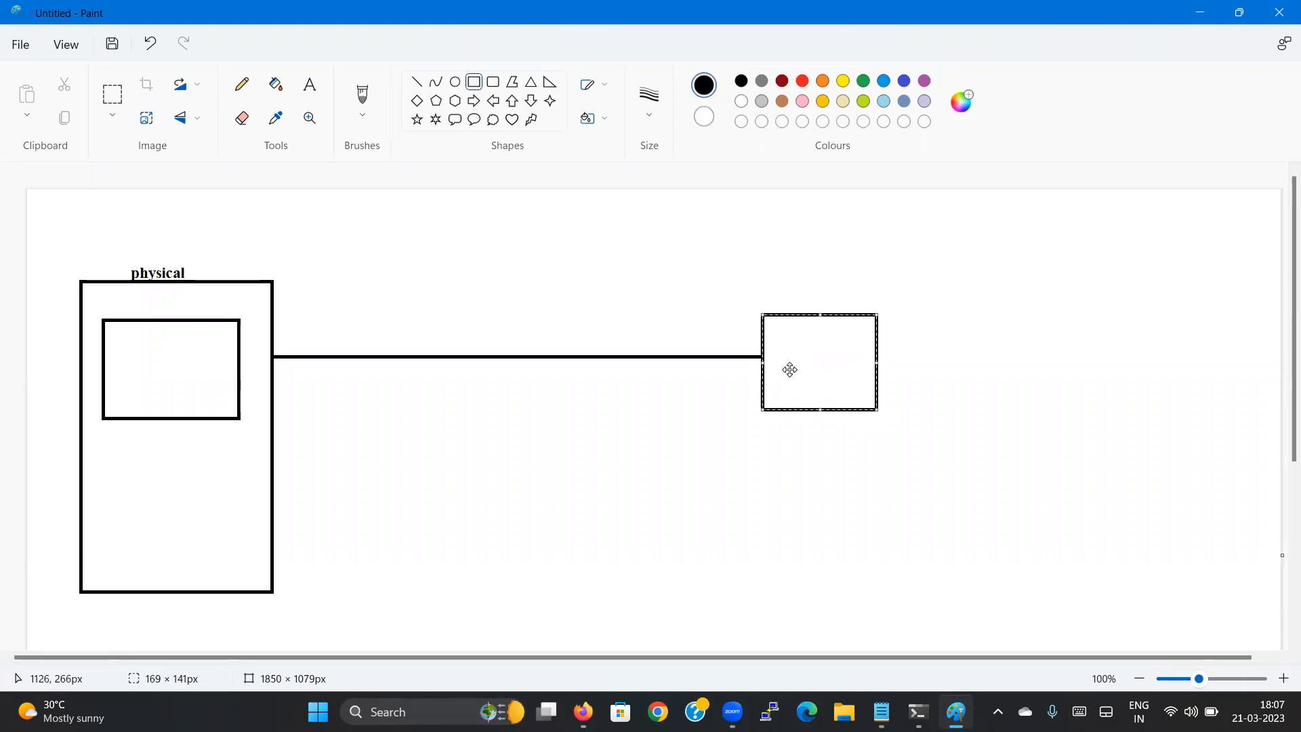
Step: Draw five more small rectangles around the connected box, three along the canvas's upper part and two below it
{"action": "left_click_drag", "start_coordinate": [612, 198], "coordinate": [701, 279]}
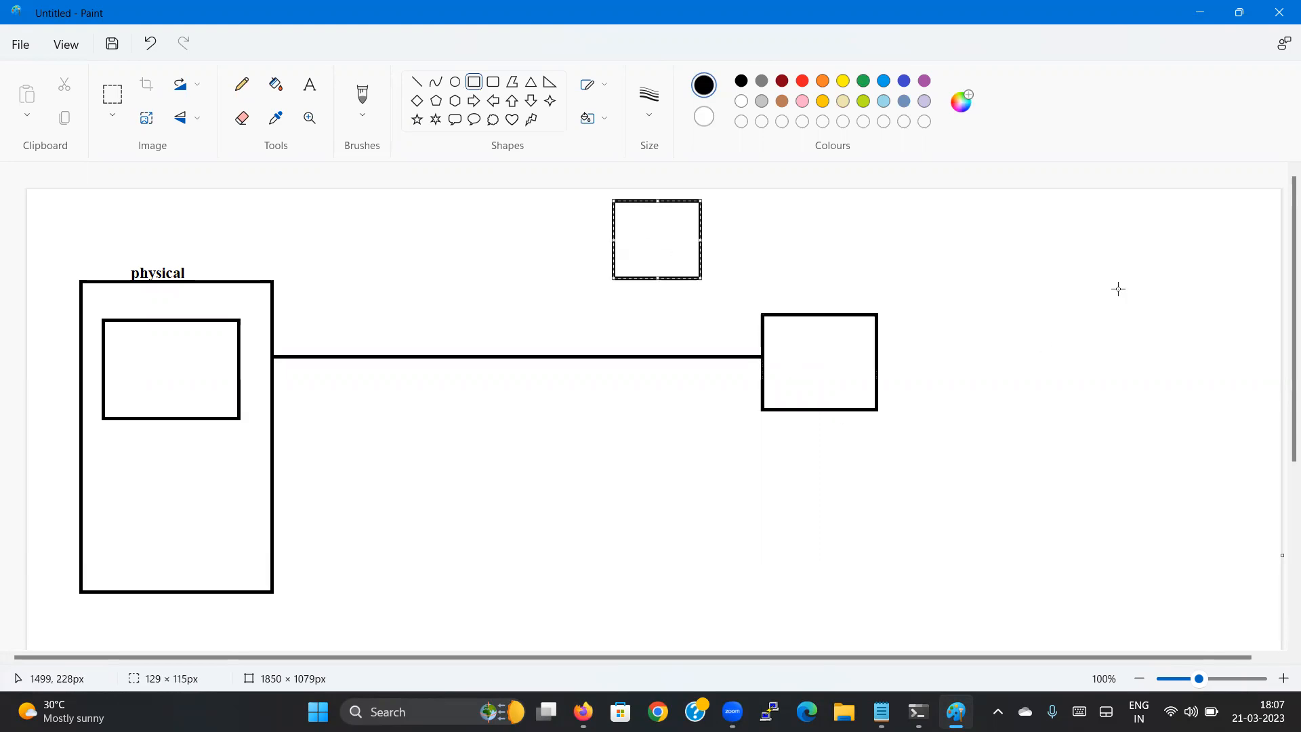
{"action": "left_click_drag", "start_coordinate": [1124, 224], "coordinate": [1131, 243]}
{"action": "mouse_move", "coordinate": [1159, 287]}
{"action": "left_mouse_down"}
{"action": "mouse_move", "coordinate": [1218, 336]}
{"action": "mouse_move", "coordinate": [1145, 308]}
{"action": "left_mouse_up"}
{"action": "left_click_drag", "start_coordinate": [894, 216], "coordinate": [983, 298]}
{"action": "left_click", "coordinate": [646, 461]}
{"action": "left_click_drag", "start_coordinate": [646, 461], "coordinate": [767, 563]}
{"action": "left_click_drag", "start_coordinate": [937, 487], "coordinate": [1037, 573]}
{"action": "left_click", "coordinate": [819, 453]}
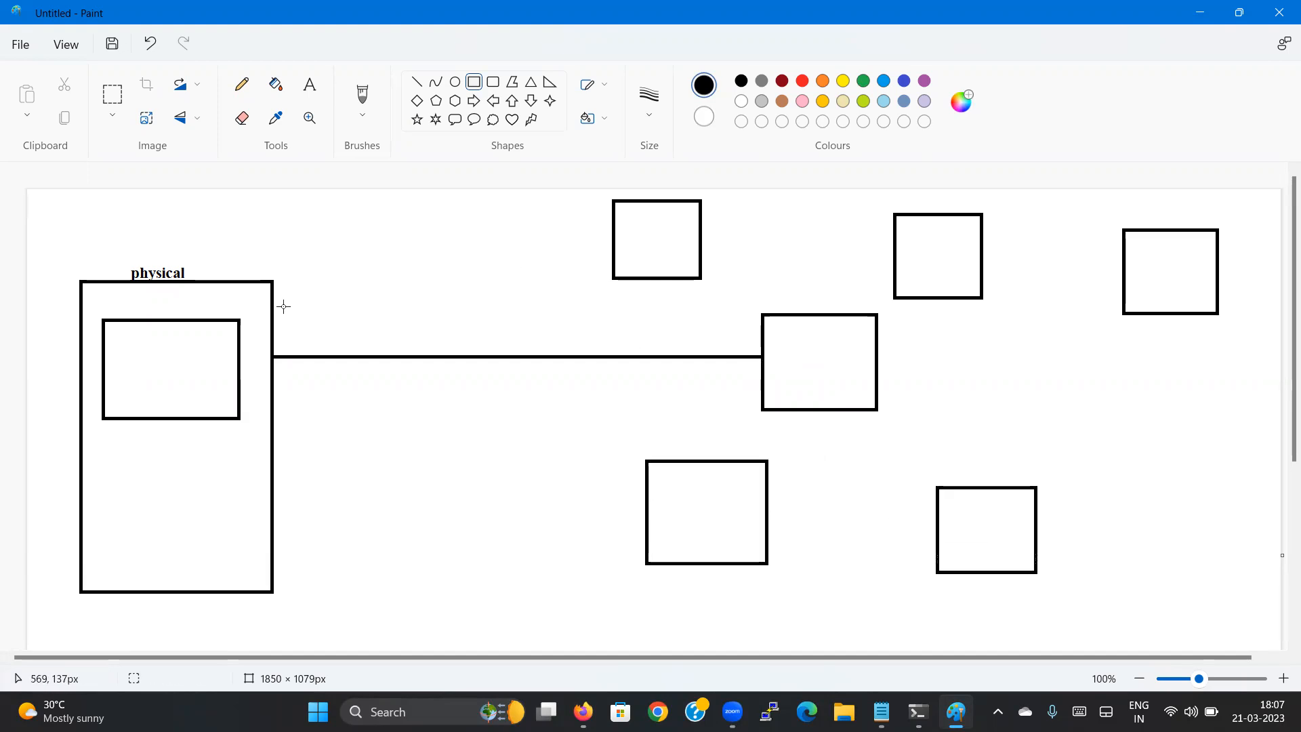
Step: Draw straight lines from the tall rectangle's right side to the three upper boxes and the nearer lower box
{"action": "left_click_drag", "start_coordinate": [269, 318], "coordinate": [553, 261]}
{"action": "key", "text": "ctrl+z"}
{"action": "left_click", "coordinate": [417, 82]}
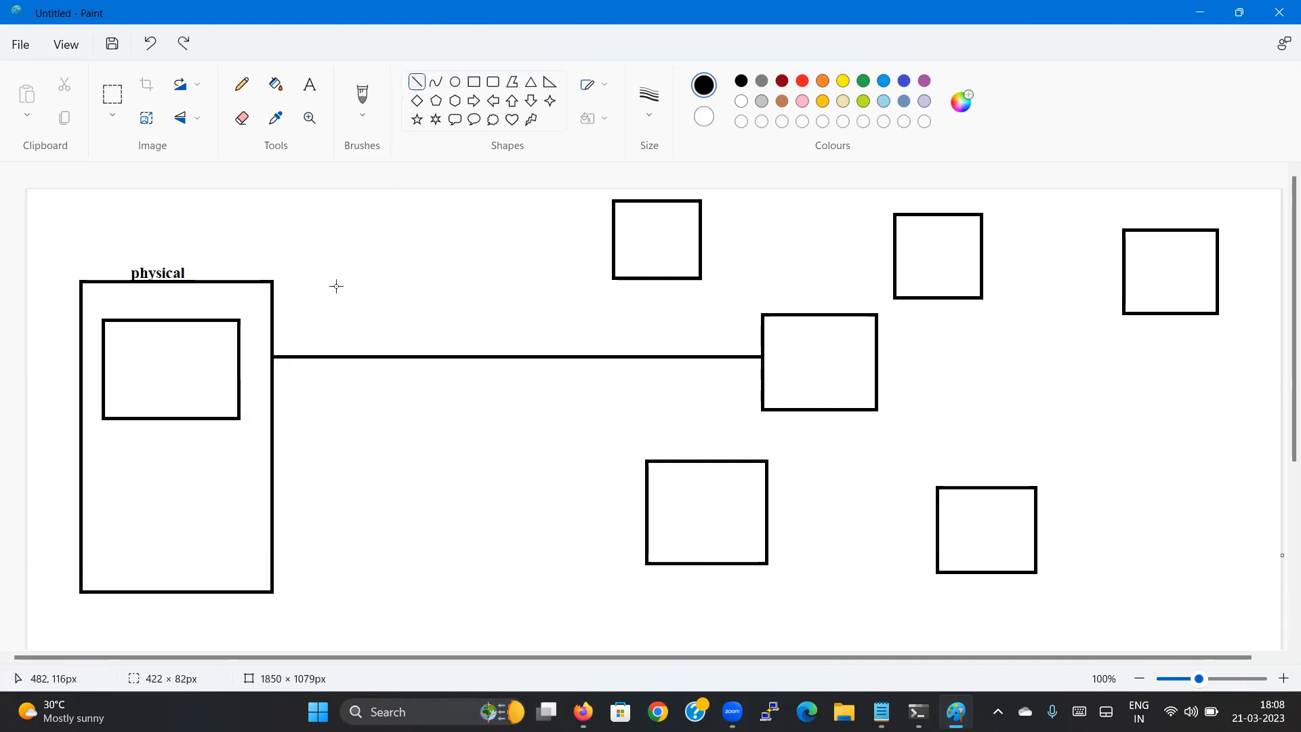
{"action": "mouse_move", "coordinate": [271, 327]}
{"action": "left_mouse_down"}
{"action": "mouse_move", "coordinate": [352, 326]}
{"action": "mouse_move", "coordinate": [619, 262]}
{"action": "left_mouse_up"}
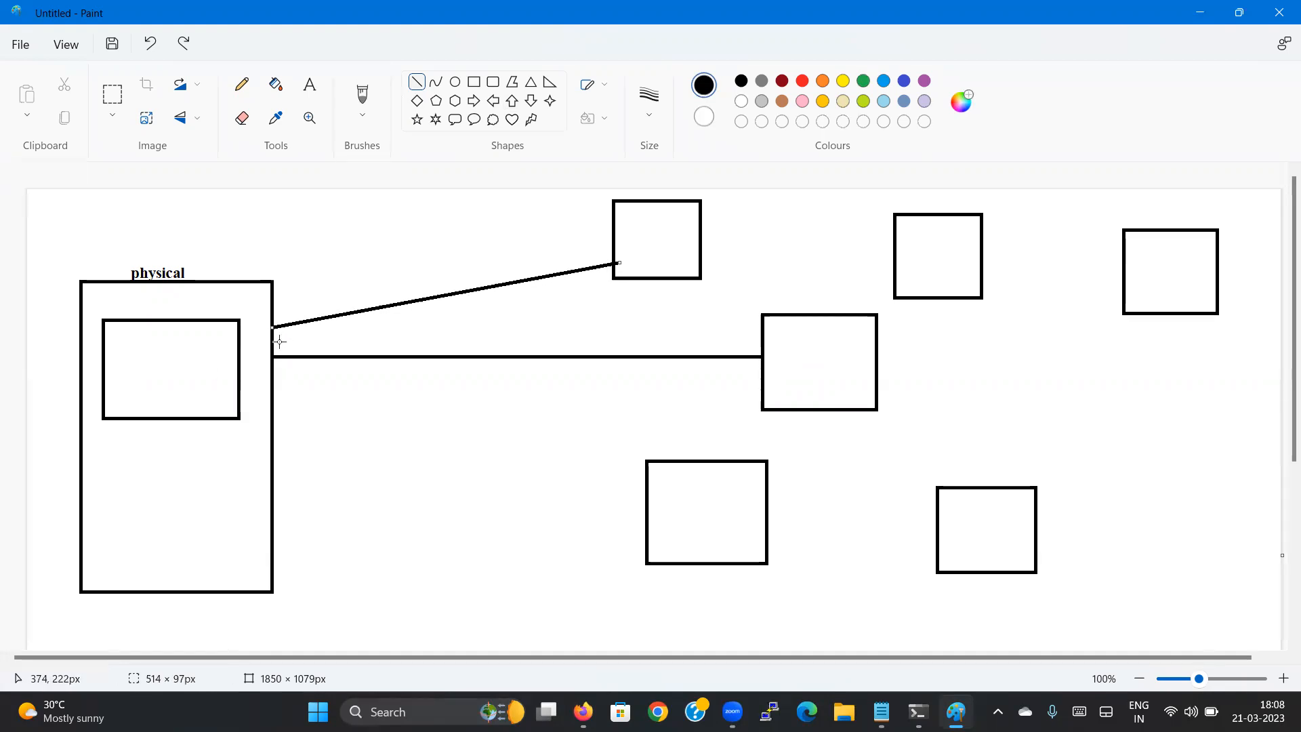
{"action": "mouse_move", "coordinate": [273, 343]}
{"action": "left_mouse_down"}
{"action": "mouse_move", "coordinate": [799, 275]}
{"action": "mouse_move", "coordinate": [929, 275]}
{"action": "mouse_move", "coordinate": [895, 274]}
{"action": "left_mouse_up"}
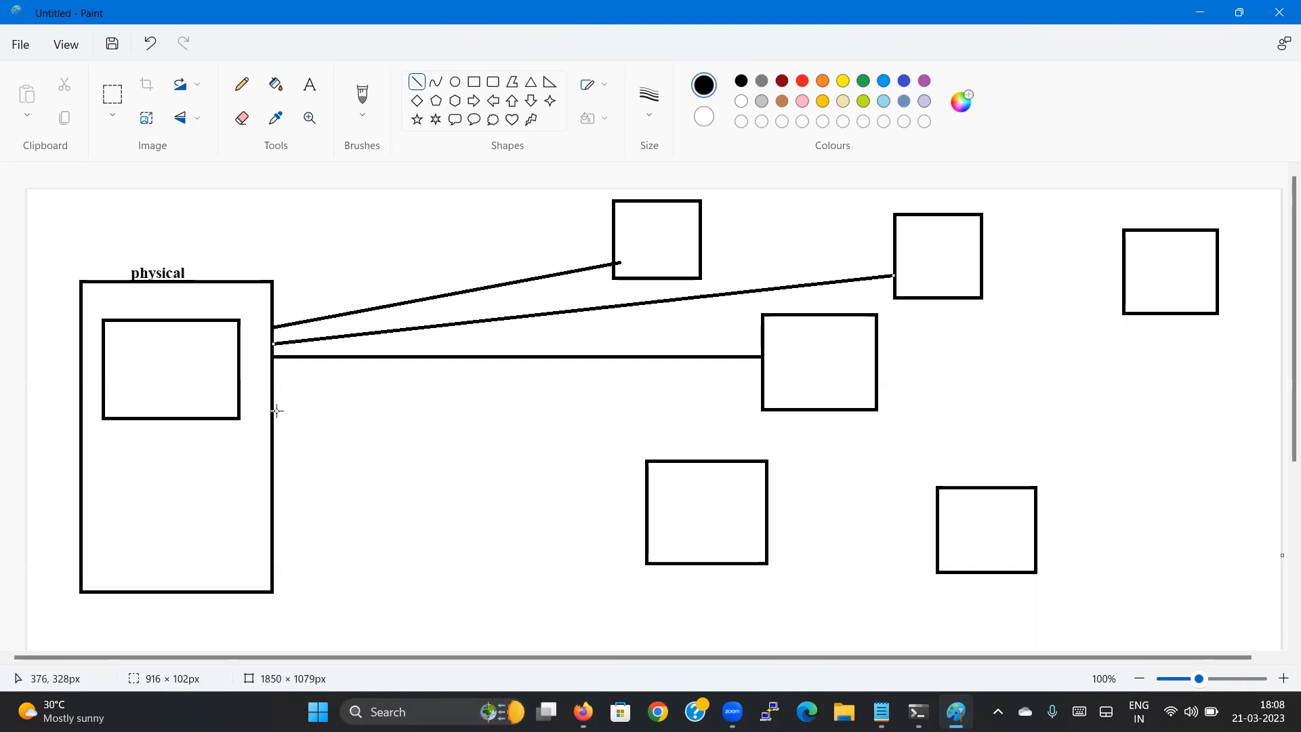
{"action": "left_click_drag", "start_coordinate": [269, 412], "coordinate": [644, 507]}
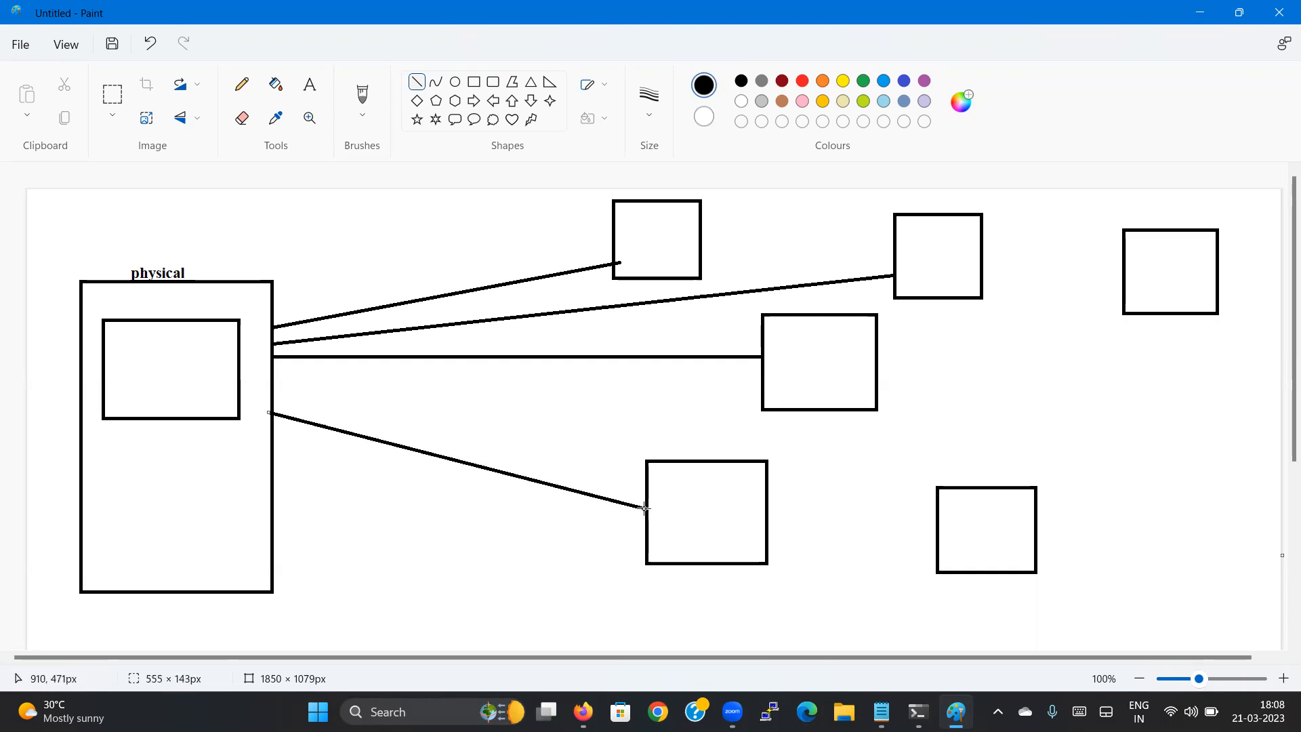
{"action": "mouse_move", "coordinate": [277, 389]}
{"action": "left_mouse_down"}
{"action": "mouse_move", "coordinate": [473, 364]}
{"action": "mouse_move", "coordinate": [994, 343]}
{"action": "mouse_move", "coordinate": [1179, 284]}
{"action": "mouse_move", "coordinate": [1122, 276]}
{"action": "mouse_move", "coordinate": [1125, 264]}
{"action": "mouse_move", "coordinate": [1124, 280]}
{"action": "left_mouse_up"}
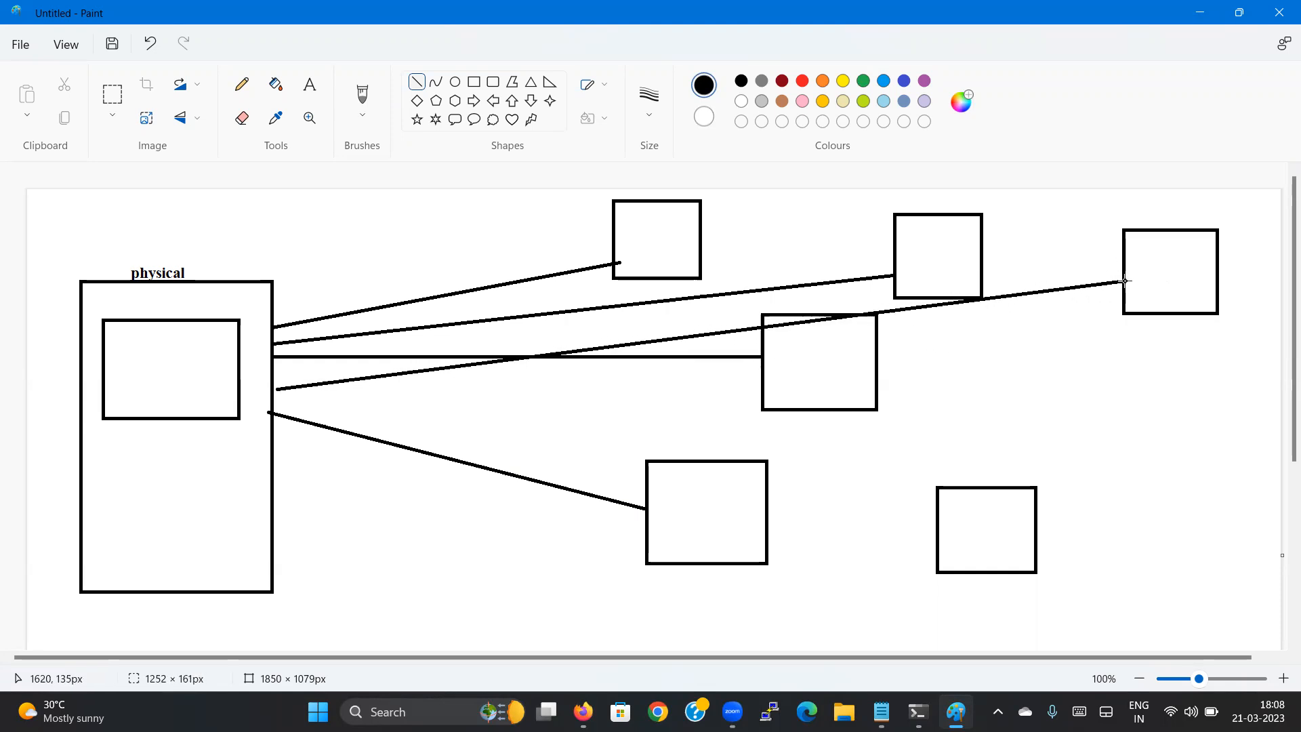